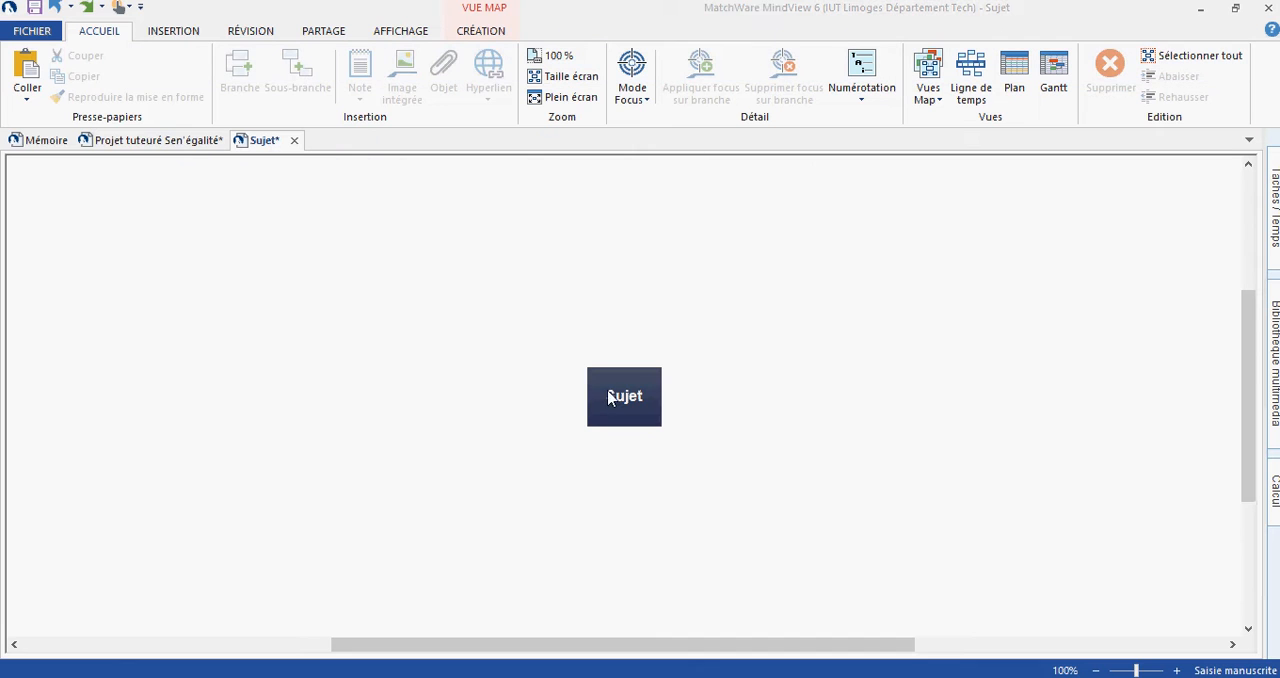
# - Rename the mind map's central topic from its default to "Projet tuteuré"
pyautogui.doubleClick(613, 391)
pyautogui.write('P')
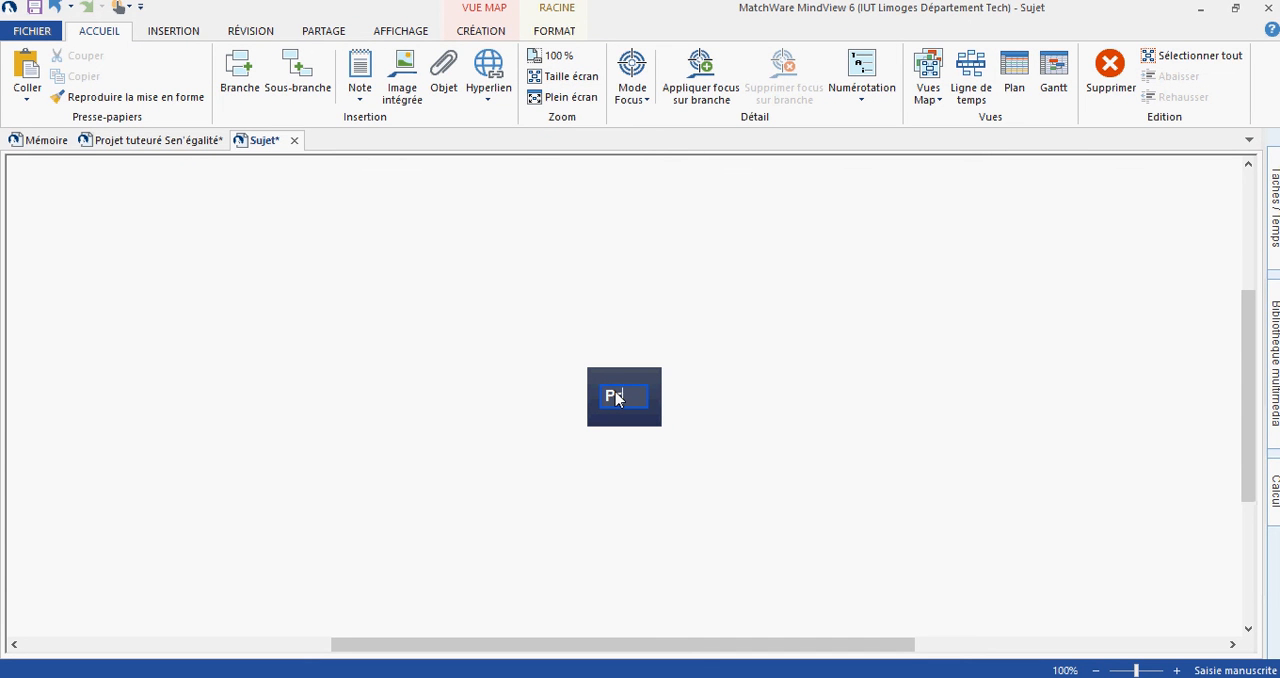
pyautogui.write('rojet tuteuré')
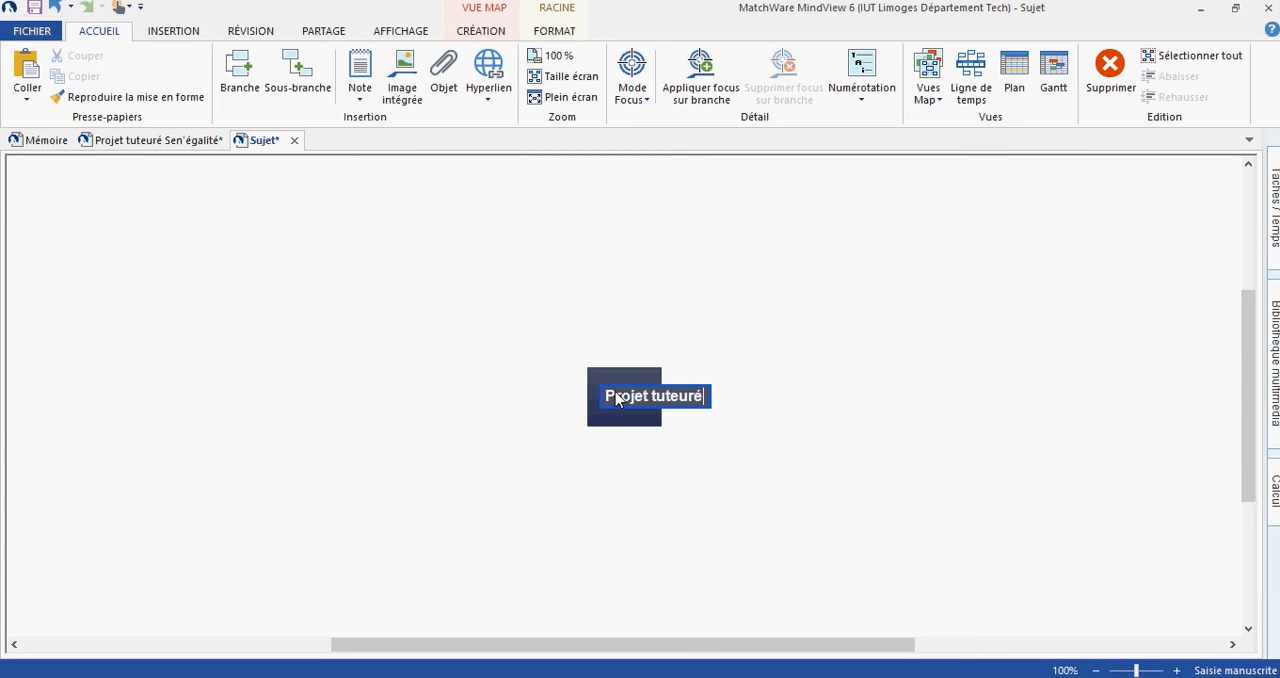
pyautogui.press('Return')
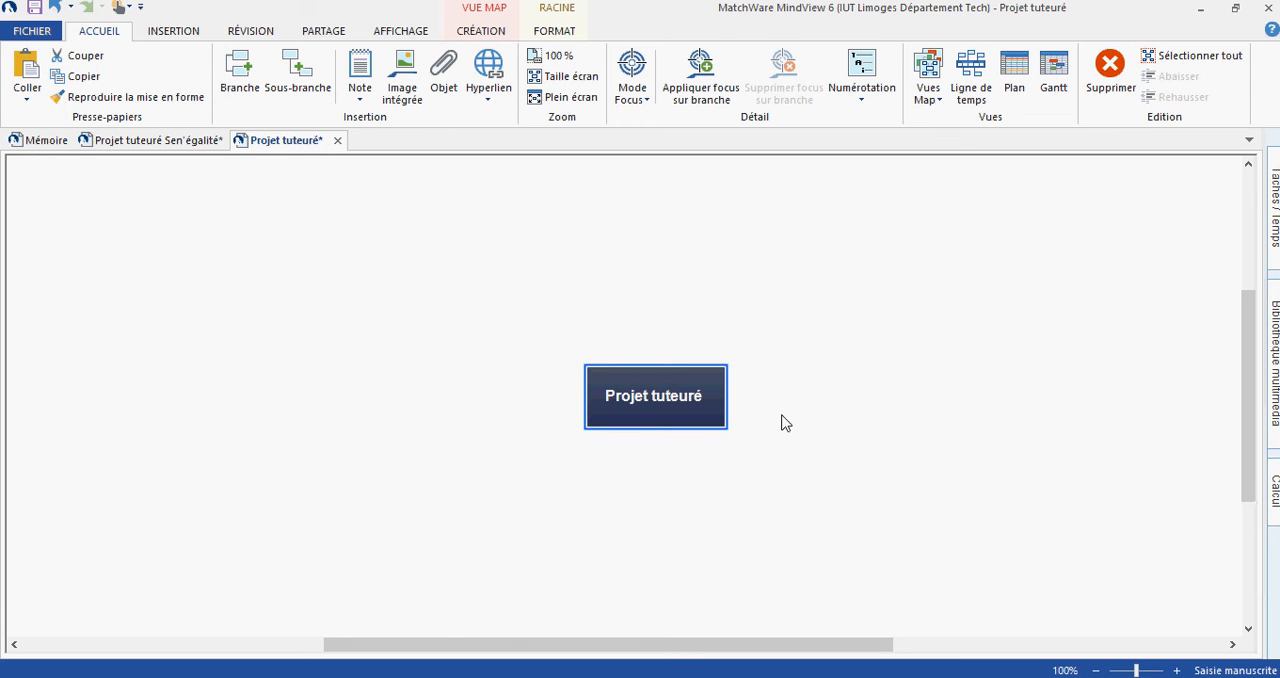
# - Add two main branches to the central topic, named "Soirée étudiante" and "Tombola"
pyautogui.click(711, 470)
pyautogui.click(711, 428)
pyautogui.press('Insert')
pyautogui.write('Soirée ')
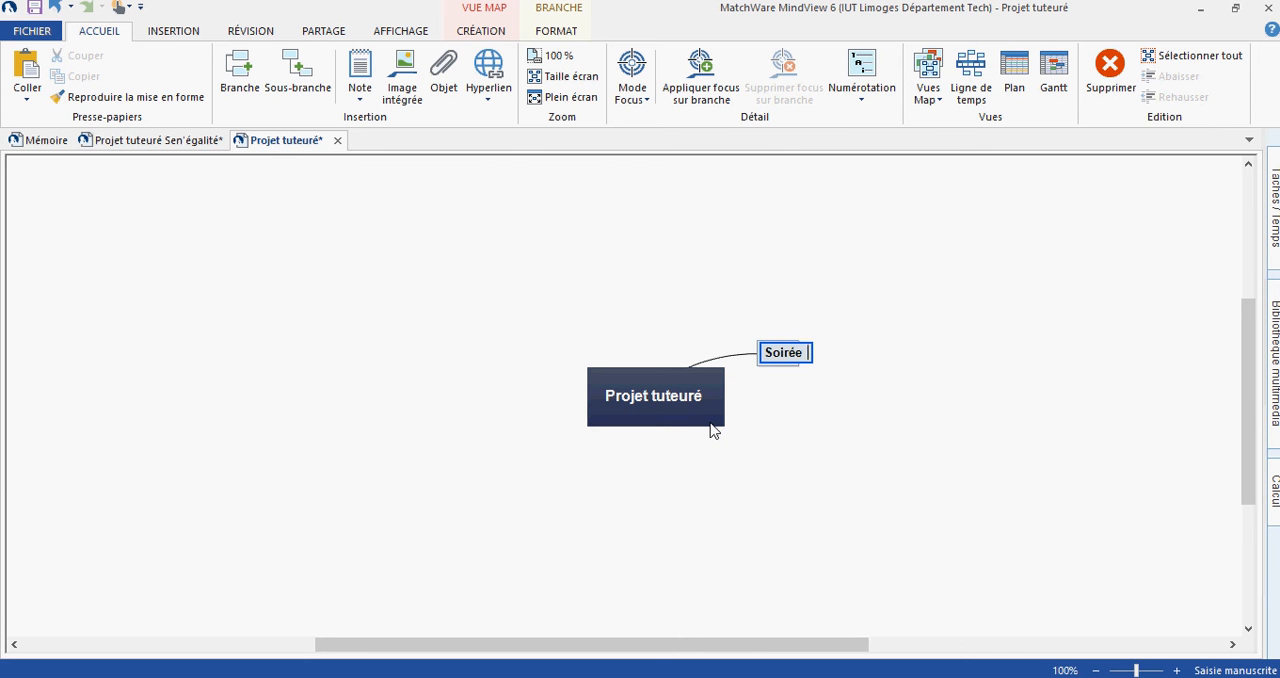
pyautogui.write('étudiante')
pyautogui.press('Return')
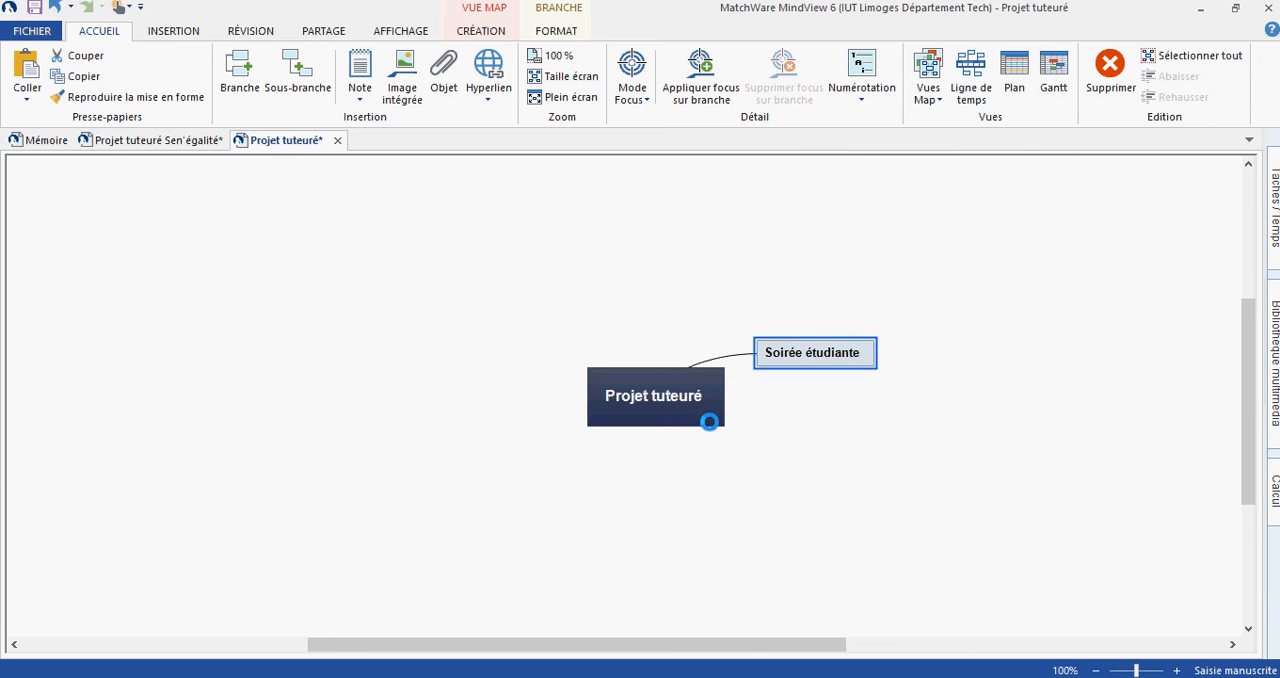
pyautogui.press('Return')
pyautogui.write('tombola')
pyautogui.press('Return')
pyautogui.press('Return')
# - Add two more main branches, named "Recherche de partenaires" and "Recherche de donateurs"
pyautogui.write('r')
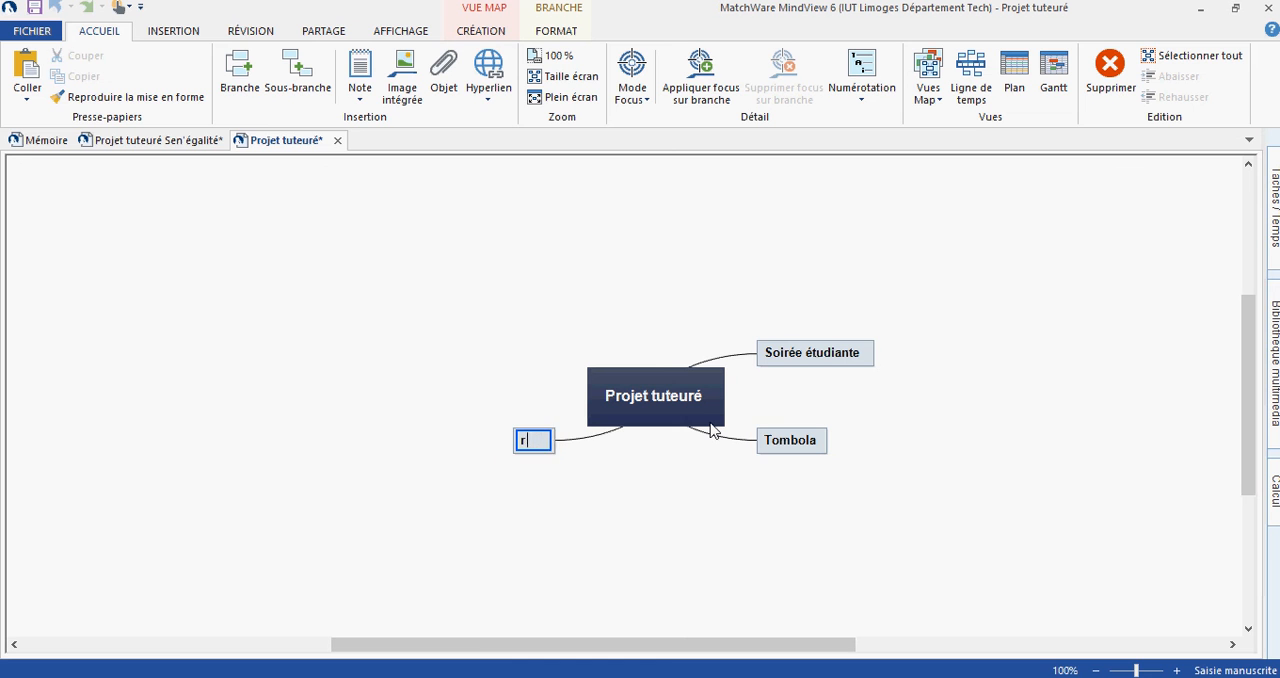
pyautogui.write('echerche de ')
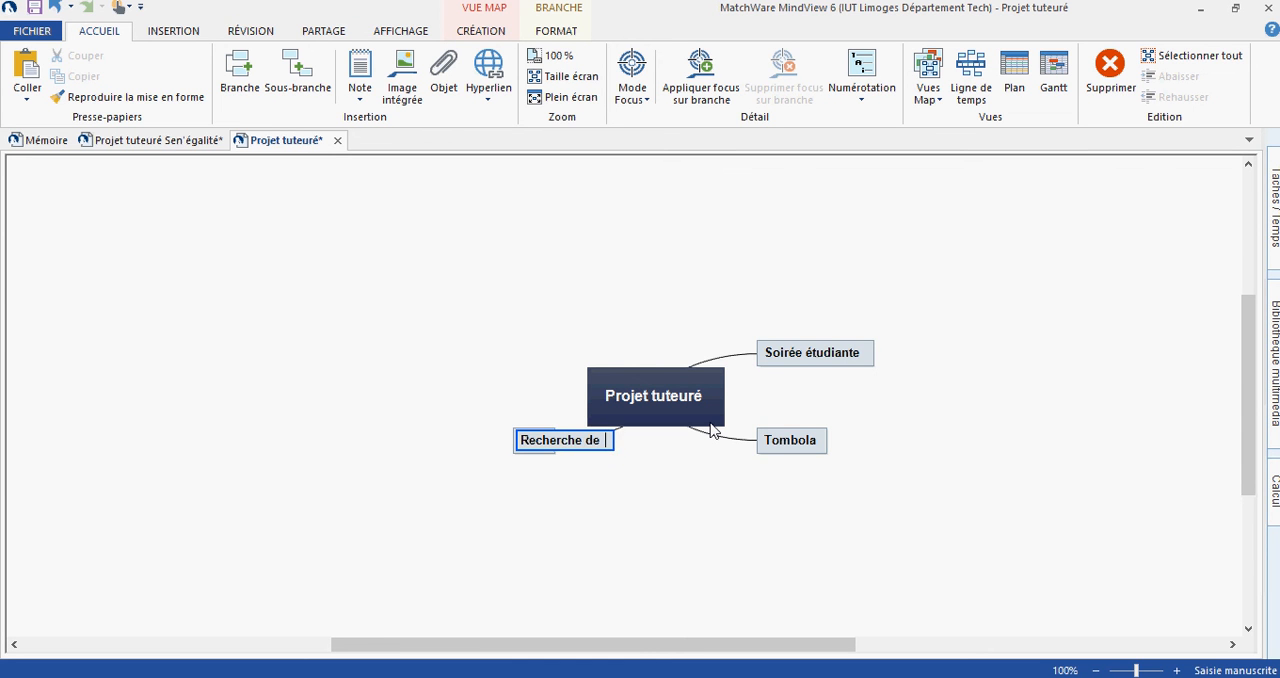
pyautogui.write('partenaires')
pyautogui.press('Return')
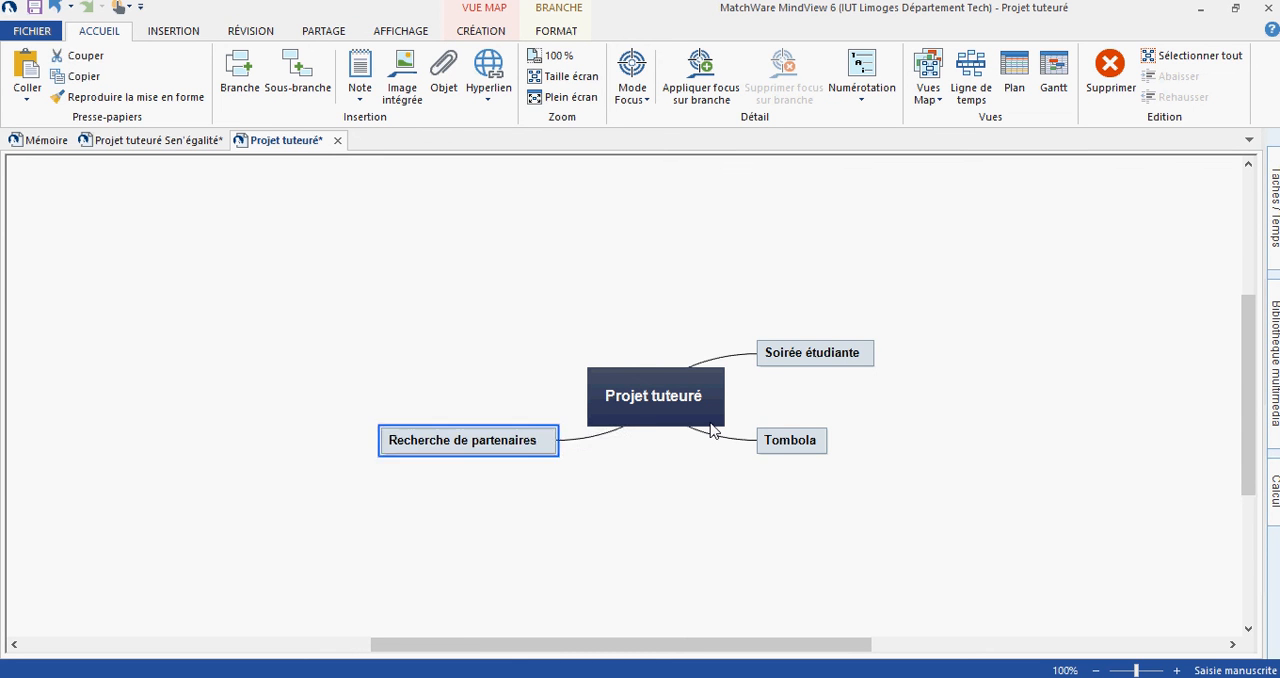
pyautogui.press('Return')
pyautogui.write('re')
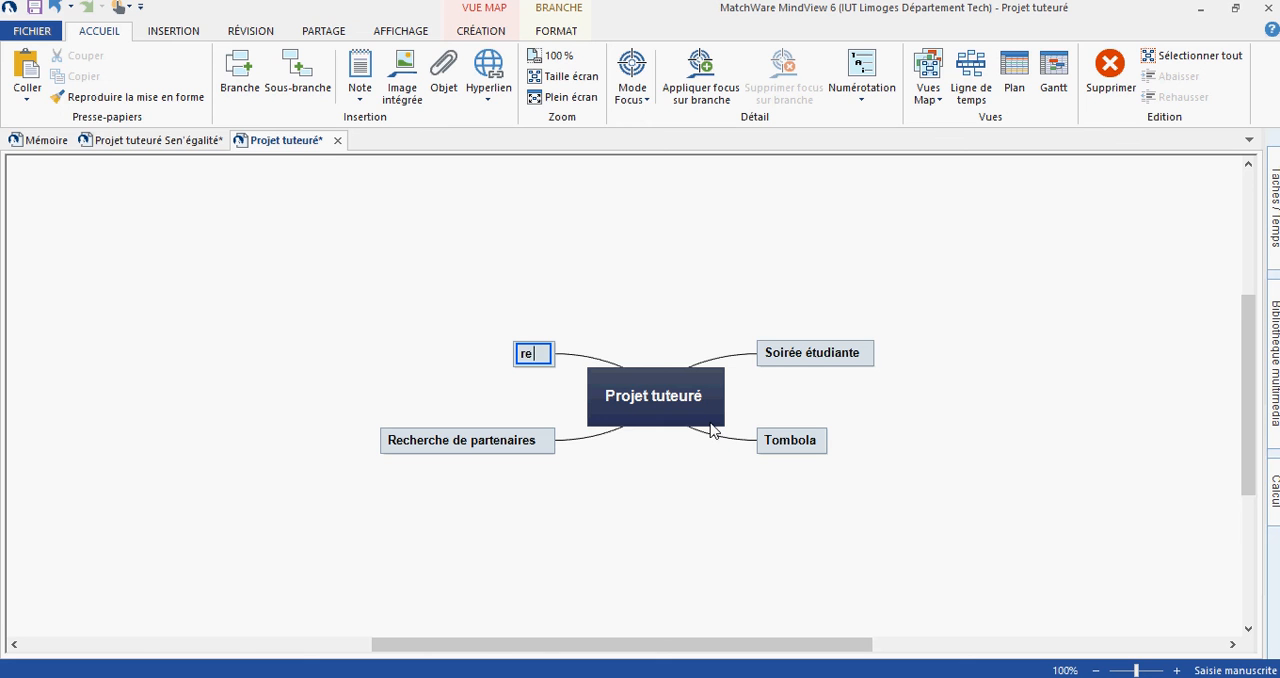
pyautogui.write('cherche de c')
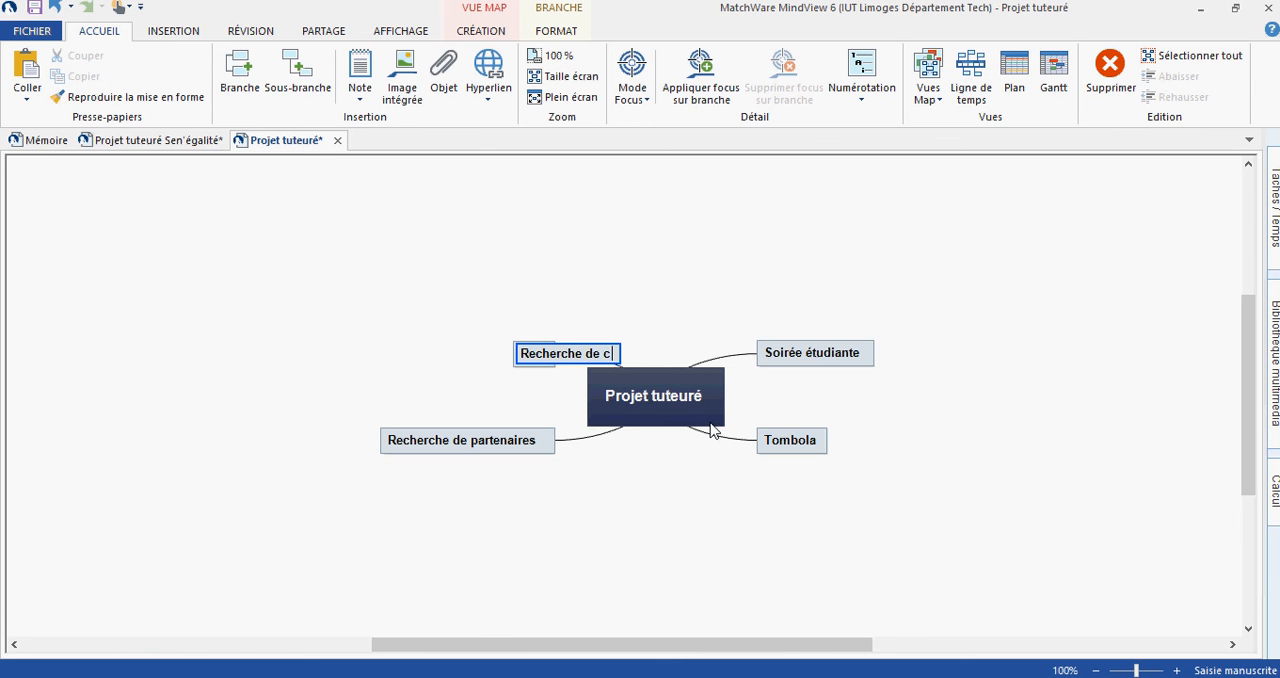
pyautogui.press('BackSpace')
pyautogui.write('donateurs')
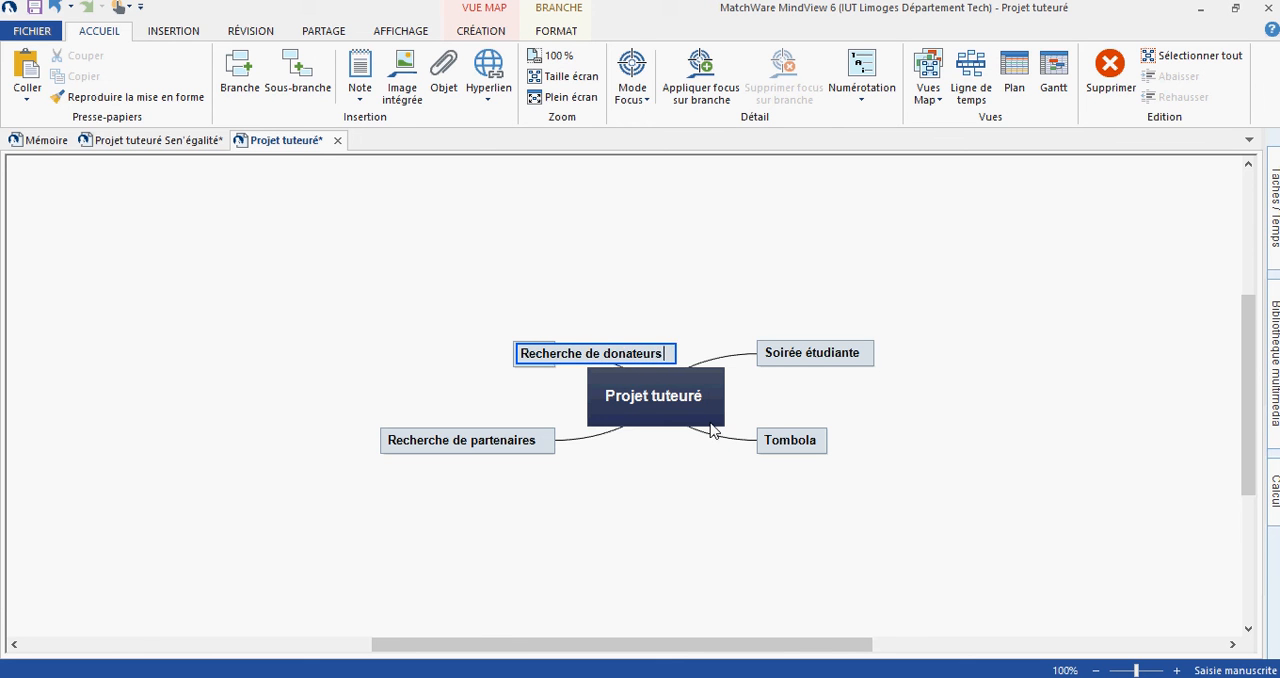
pyautogui.press('Return')
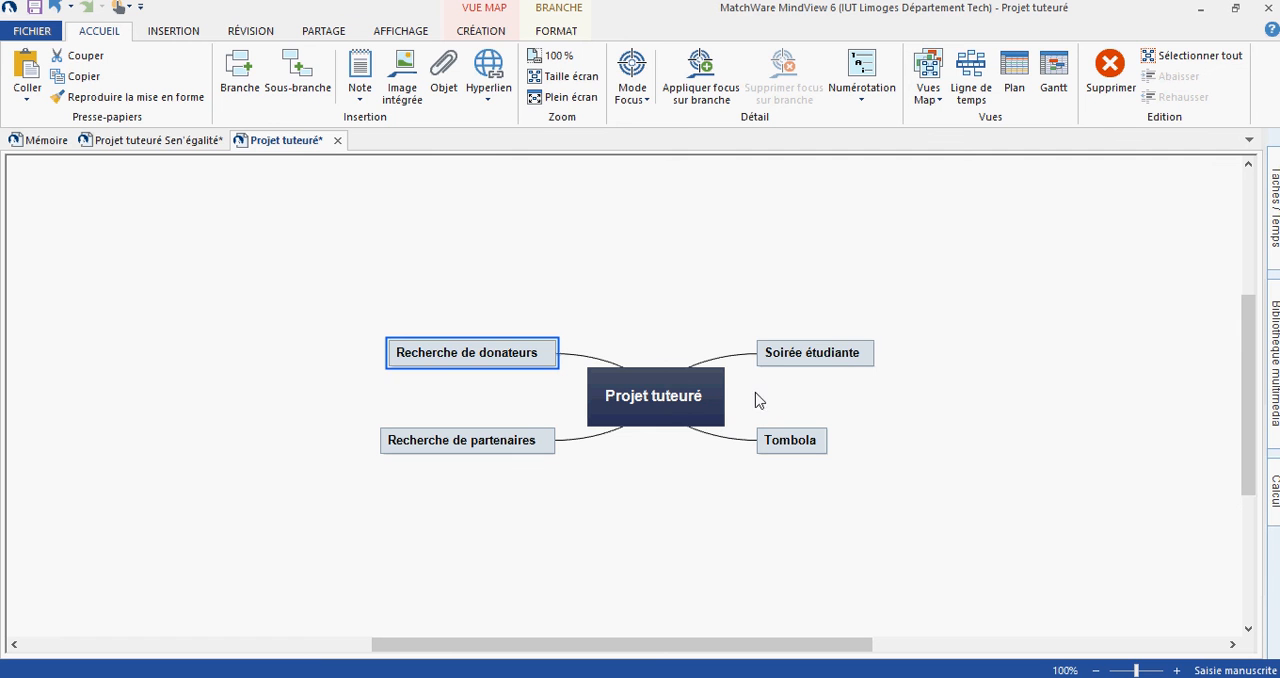
# - Add the sub-branches "Thème" and "Créer les supports" to the "Soirée étudiante" branch
pyautogui.click(866, 364)
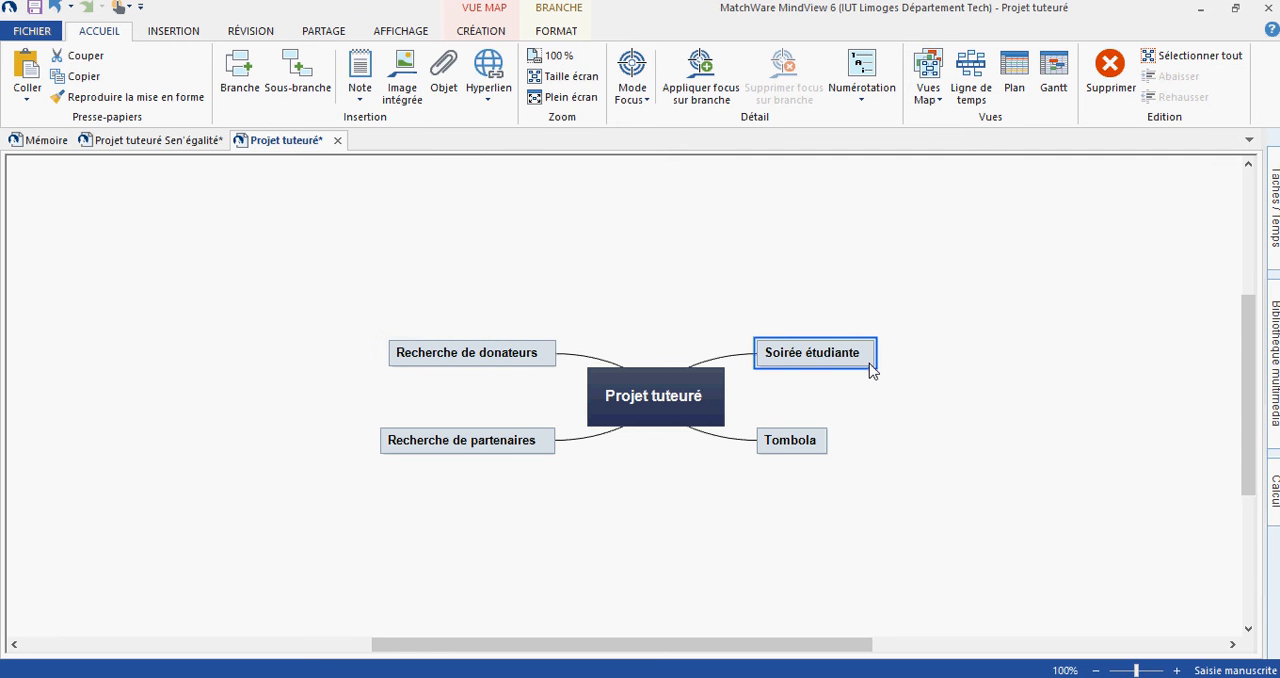
pyautogui.press('Insert')
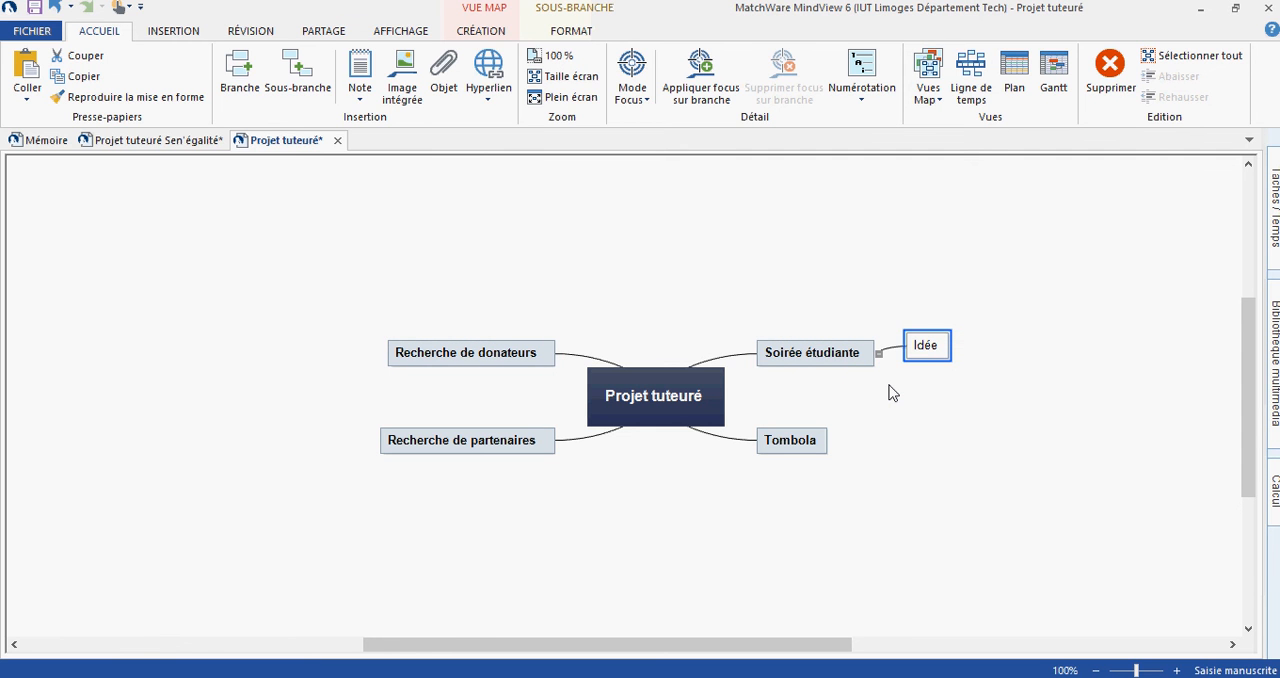
pyautogui.write('Thème')
pyautogui.press('Return')
pyautogui.press('Return')
pyautogui.write('c')
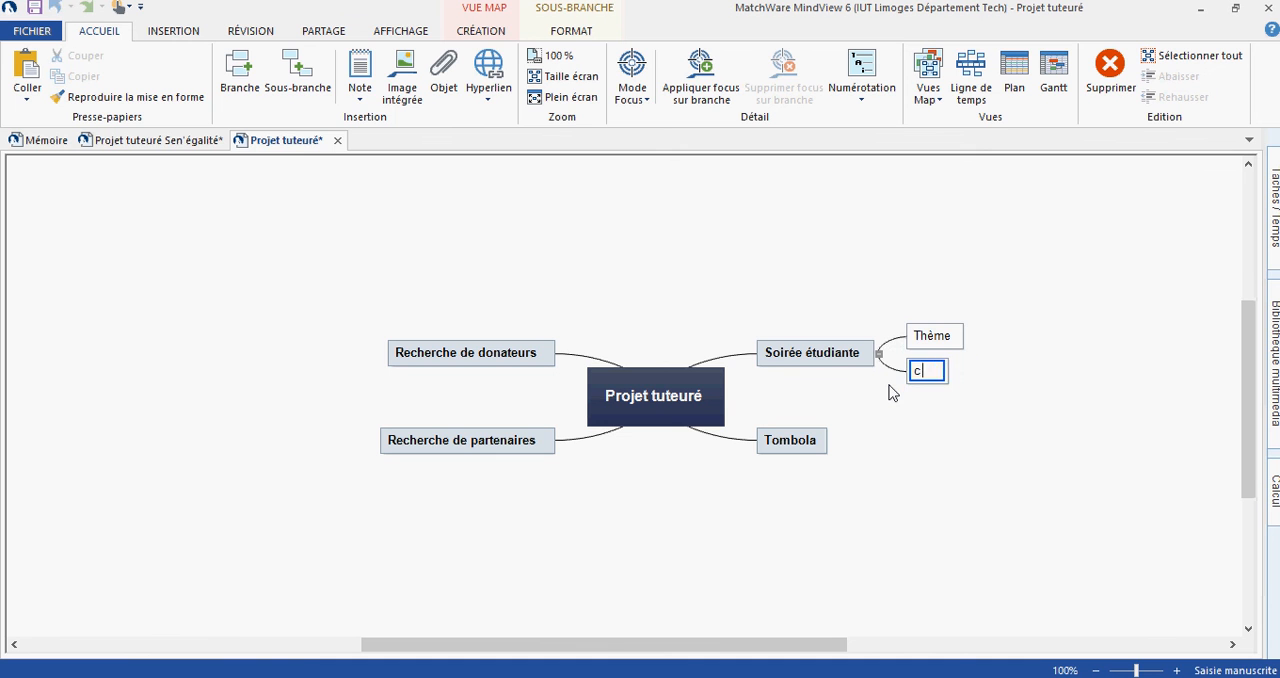
pyautogui.write('réer les su')
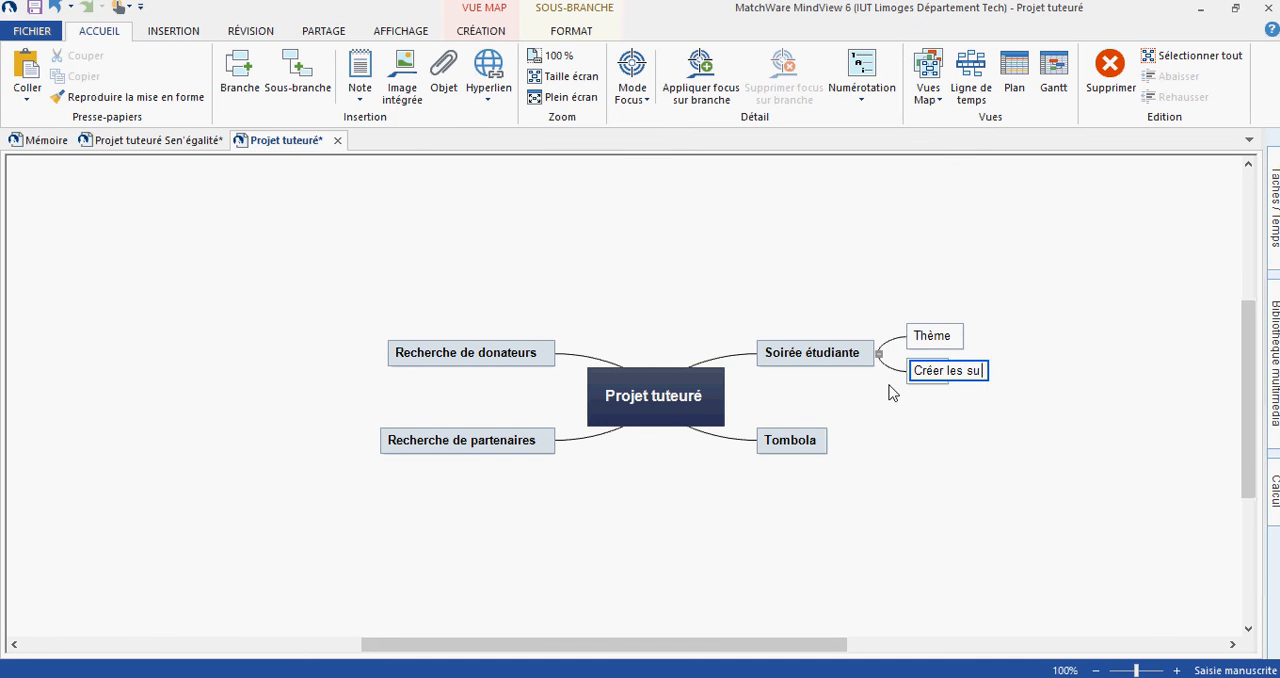
pyautogui.write('pports')
pyautogui.press('Return')
pyautogui.press('Return')
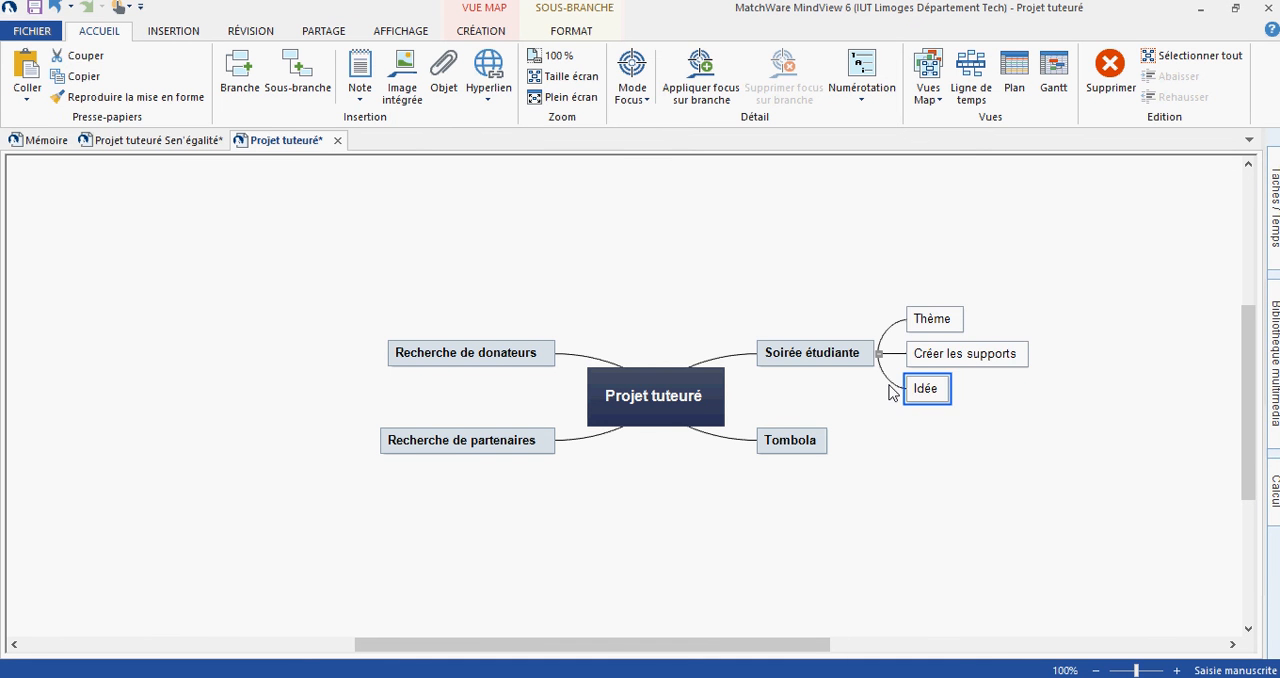
# - Add a third sub-branch, "Mettre en place la communication", under "Soirée étudiante"
pyautogui.write('Mettre en p')
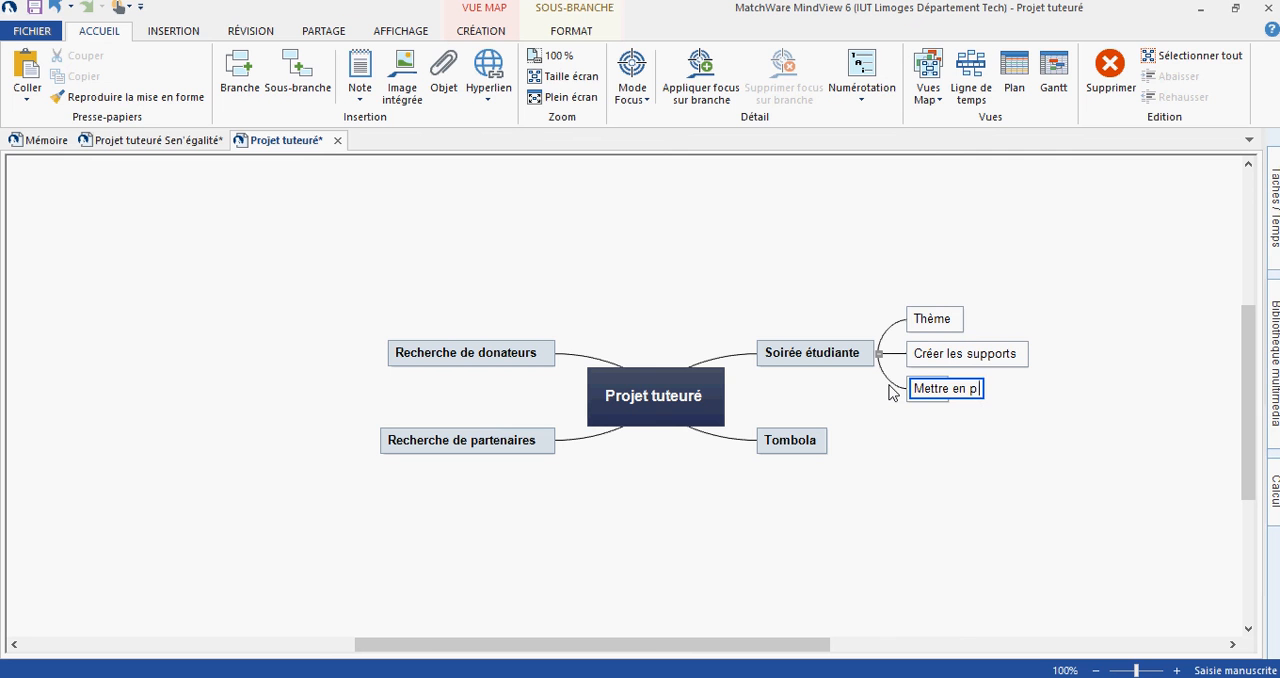
pyautogui.write('lace la com')
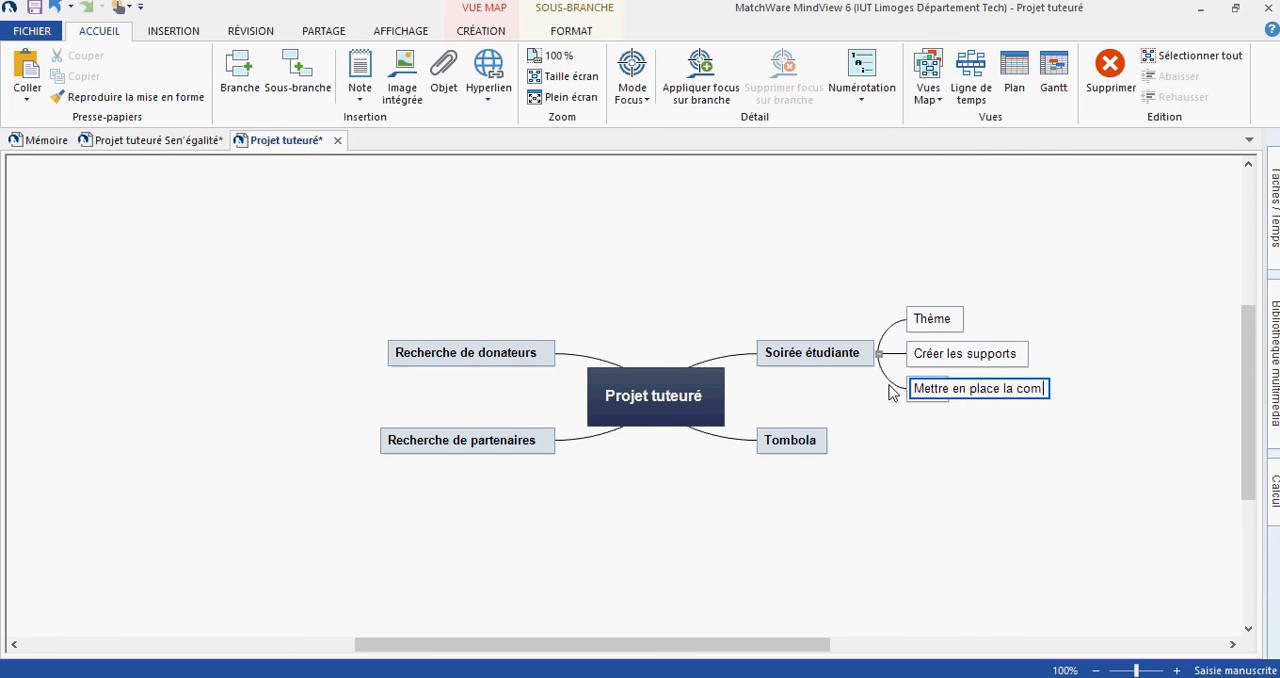
pyautogui.write('municatio')
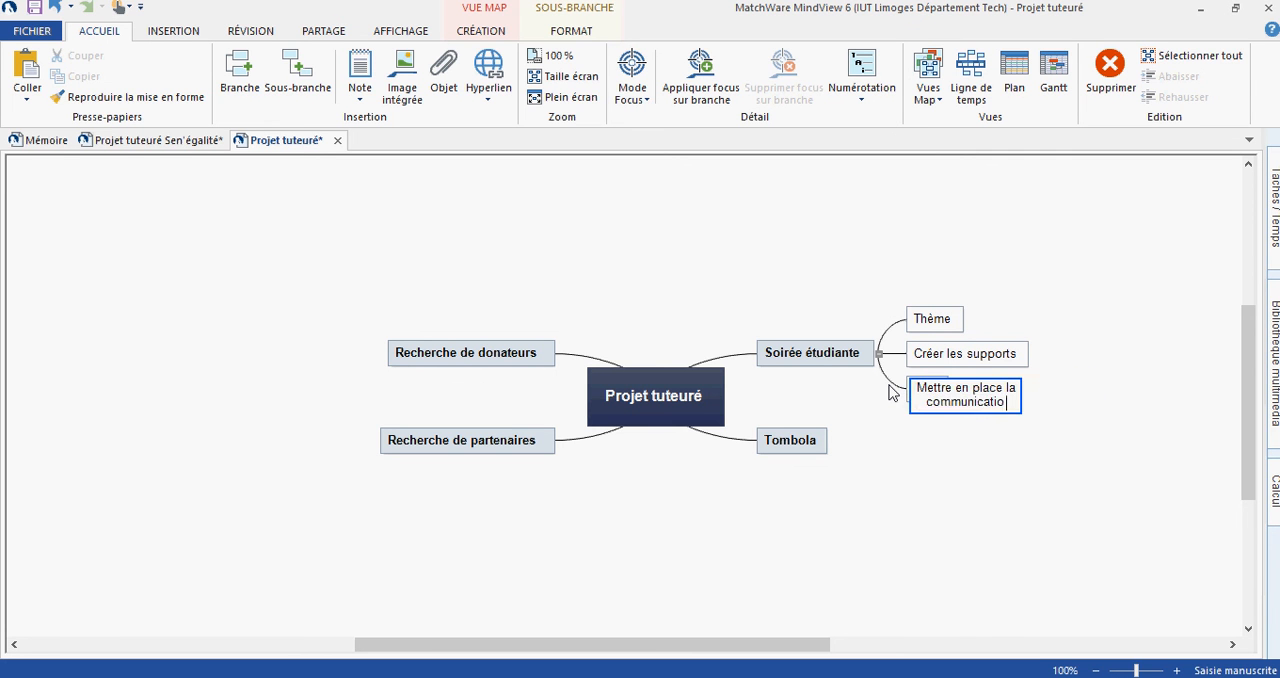
pyautogui.write('n')
pyautogui.press('Return')
# - Switch to the "Projet tuteuré Sen'égalité" map and view the attachments of branch 1.2 "Créer les supports"
pyautogui.click(165, 664)
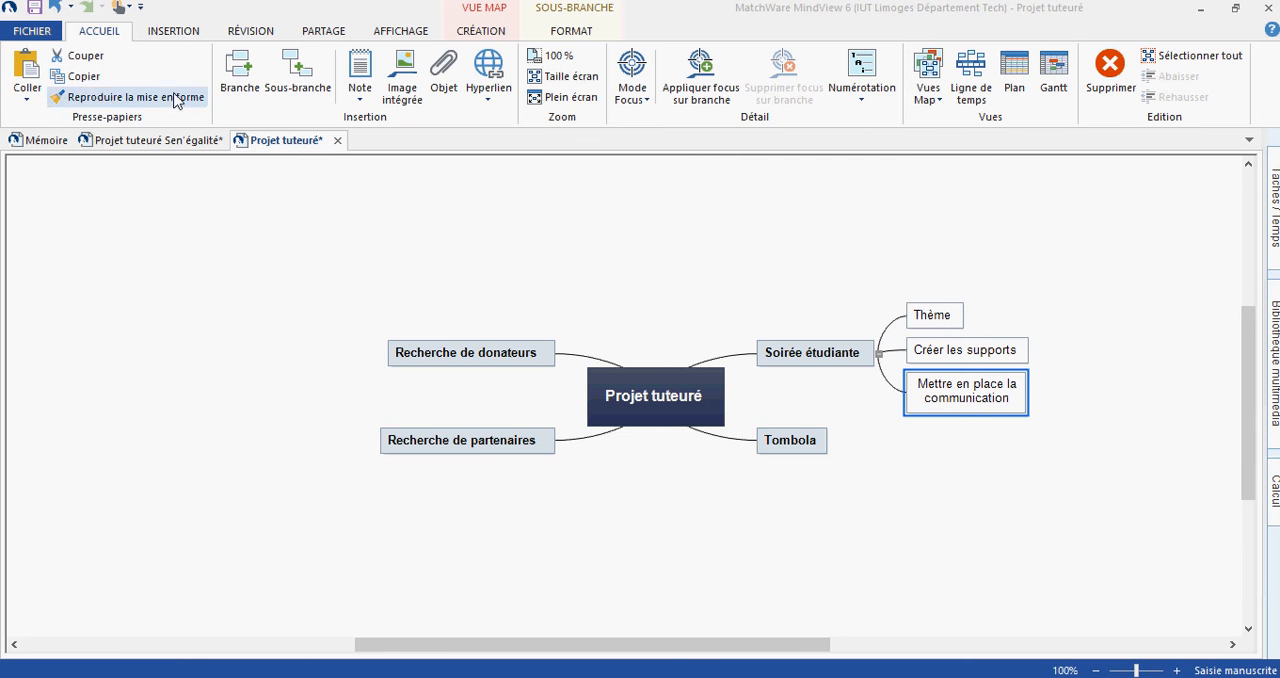
pyautogui.click(145, 140)
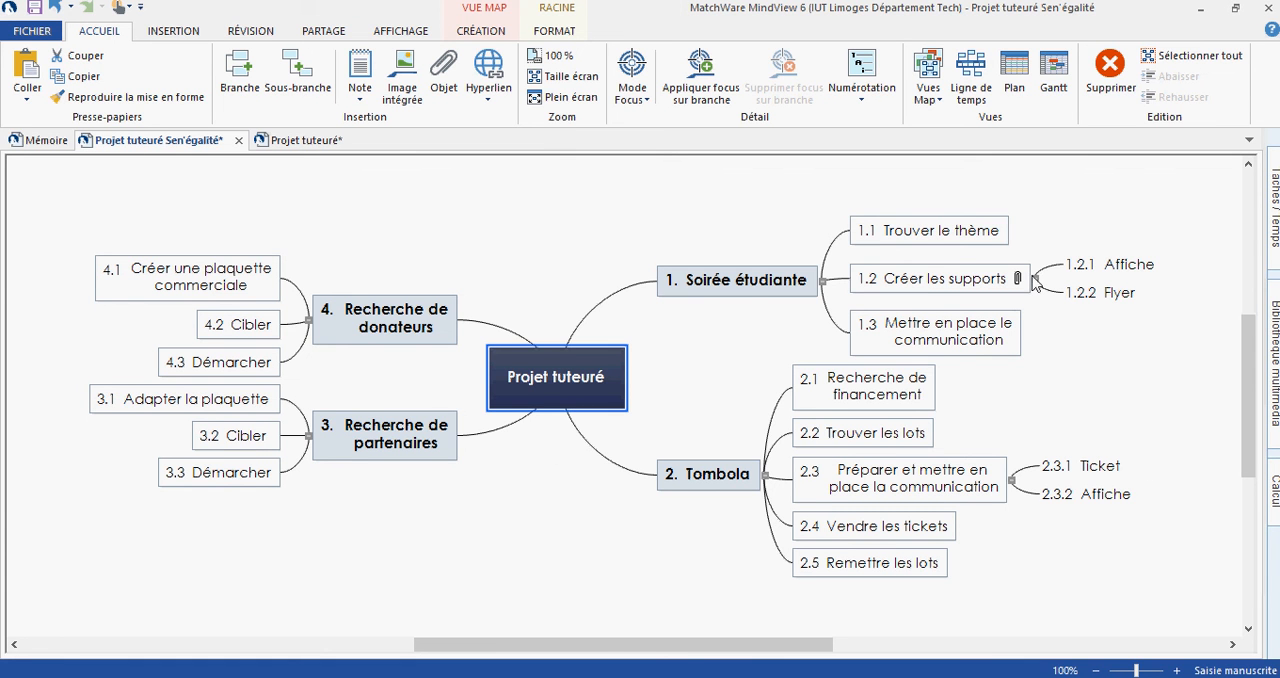
pyautogui.moveTo(1020, 282)
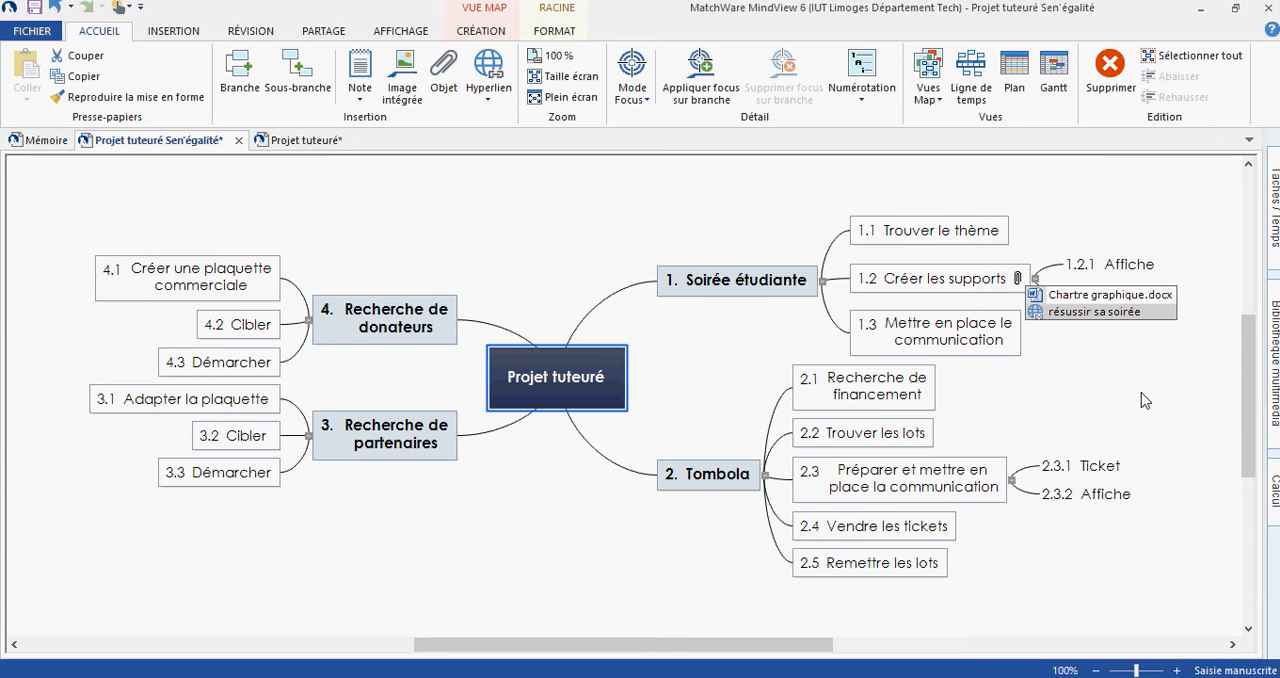
pyautogui.click(1135, 452)
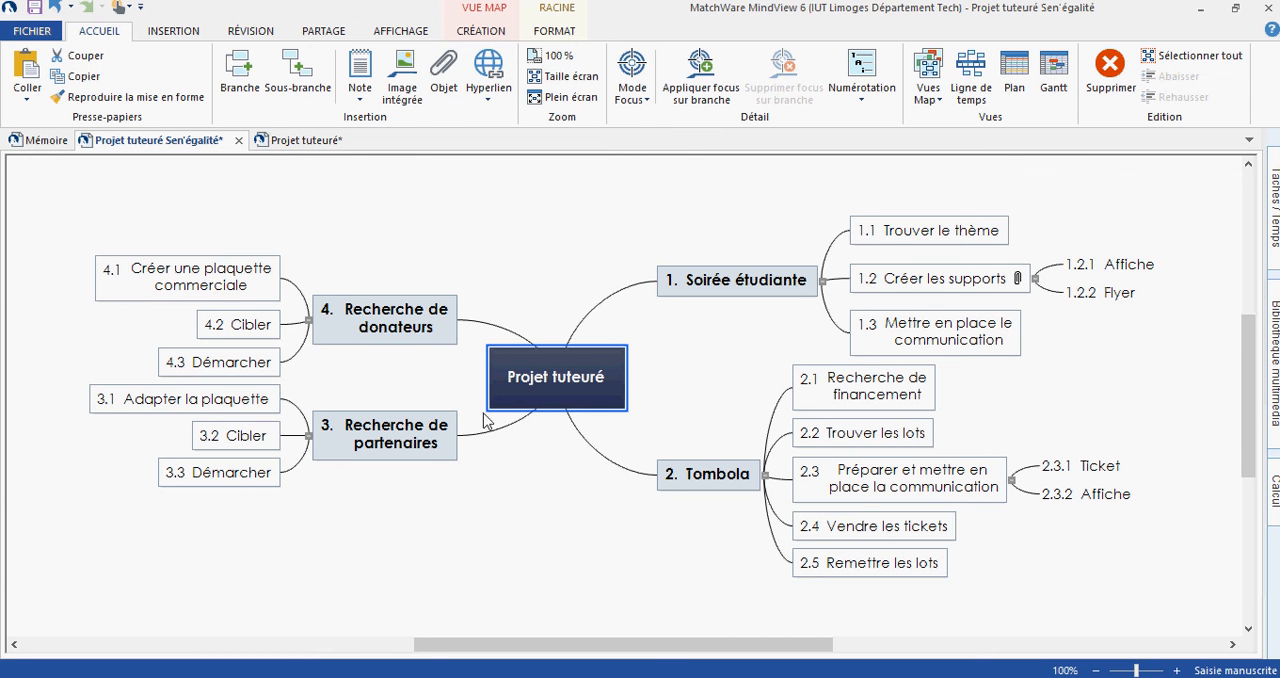
pyautogui.click(480, 31)
pyautogui.click(554, 31)
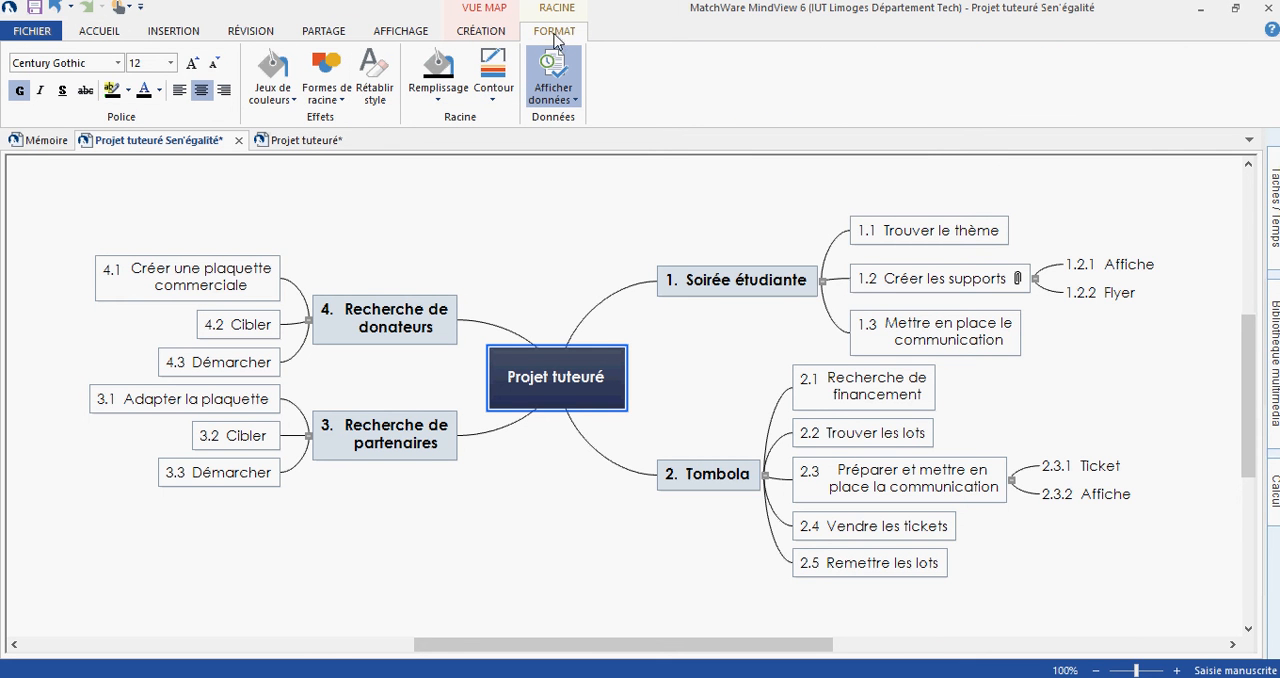
pyautogui.click(550, 68)
pyautogui.click(84, 38)
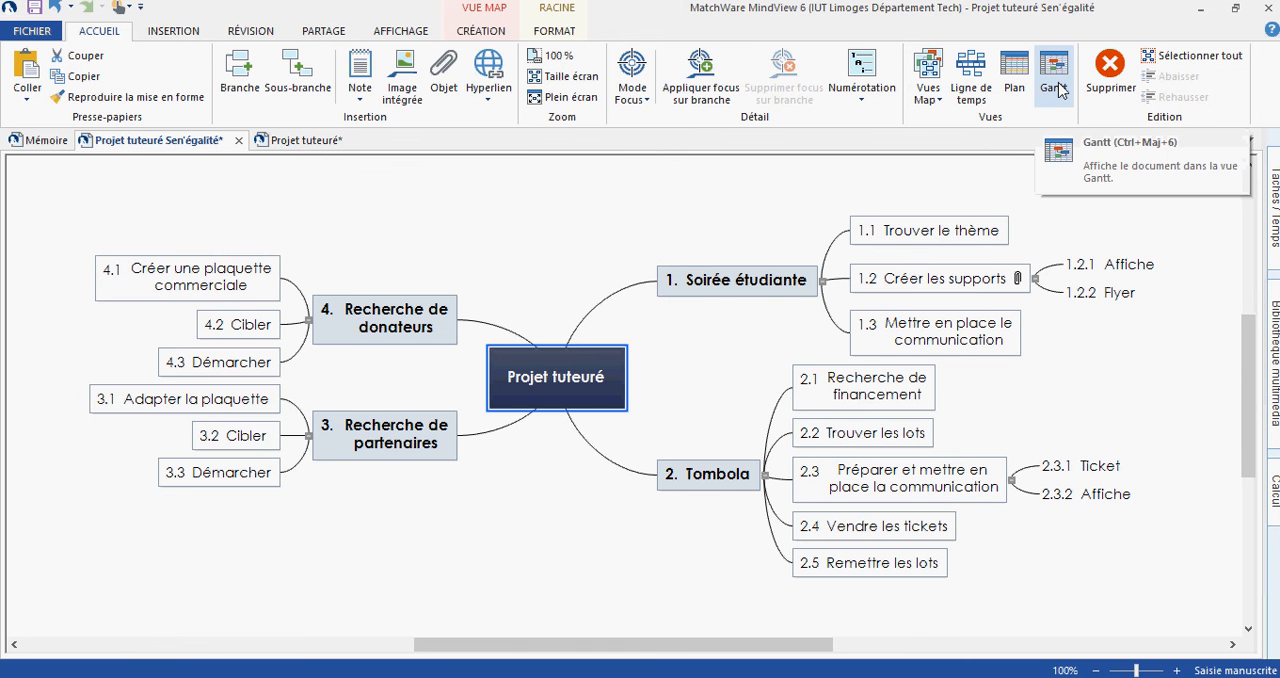
# - In the Gantt view, reschedule task 1.3 "Mettre en place la communication" to 19/09/2016–30/09/2016 and set its progress to about 45%
pyautogui.click(1100, 292)
pyautogui.click(1055, 75)
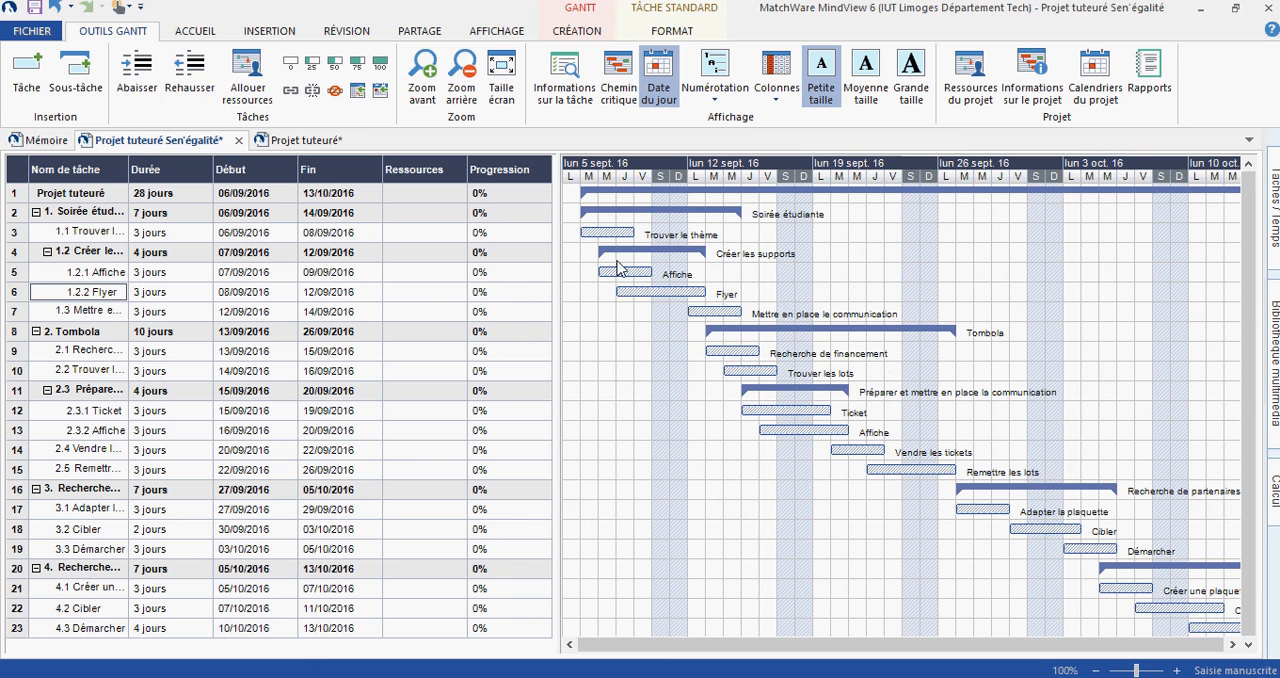
pyautogui.moveTo(733, 322); pyautogui.dragTo(1020, 311)
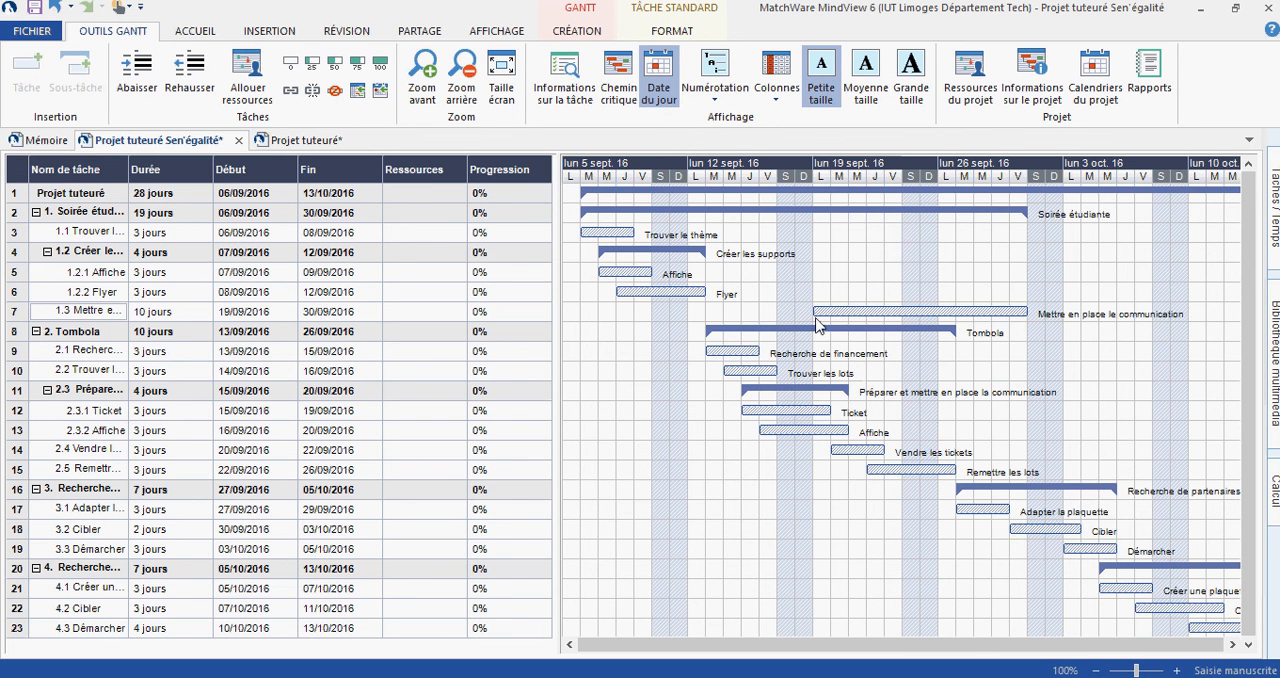
pyautogui.moveTo(817, 311); pyautogui.dragTo(910, 311)
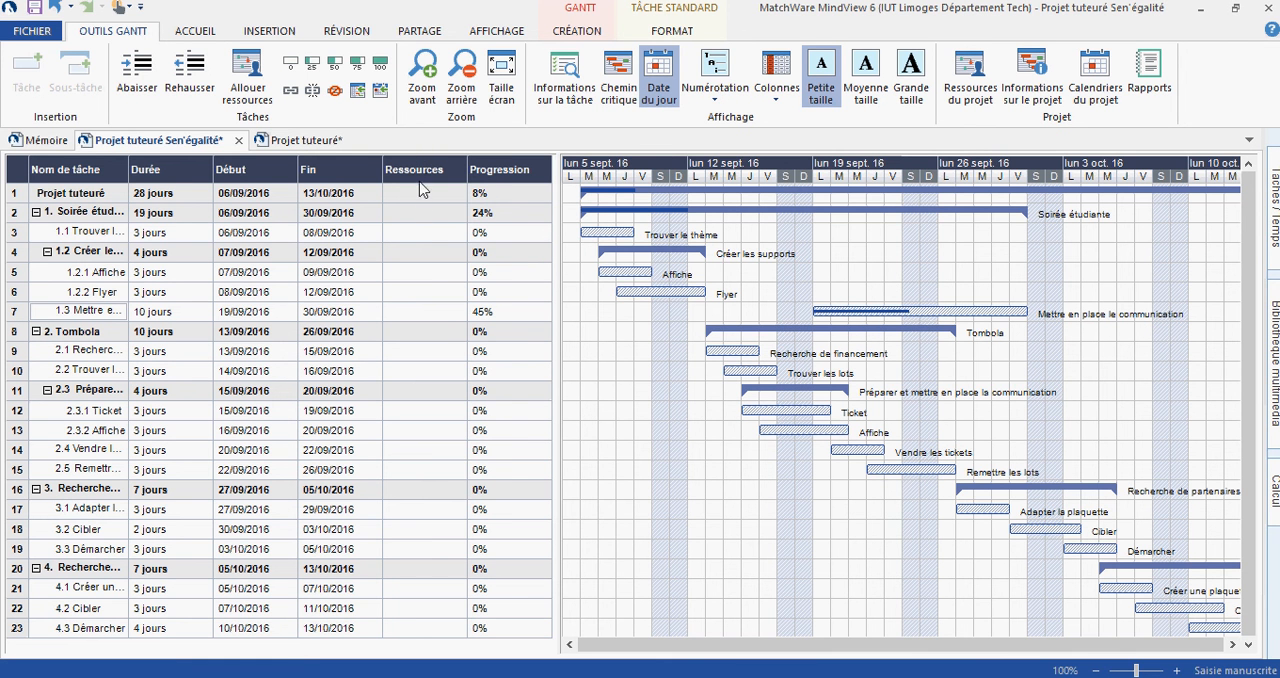
# - Assign the first suggested team member starting with M as resource to task 1.2.1 "Affiche", and the second to task 1.2.2 "Flyer"
pyautogui.click(419, 280)
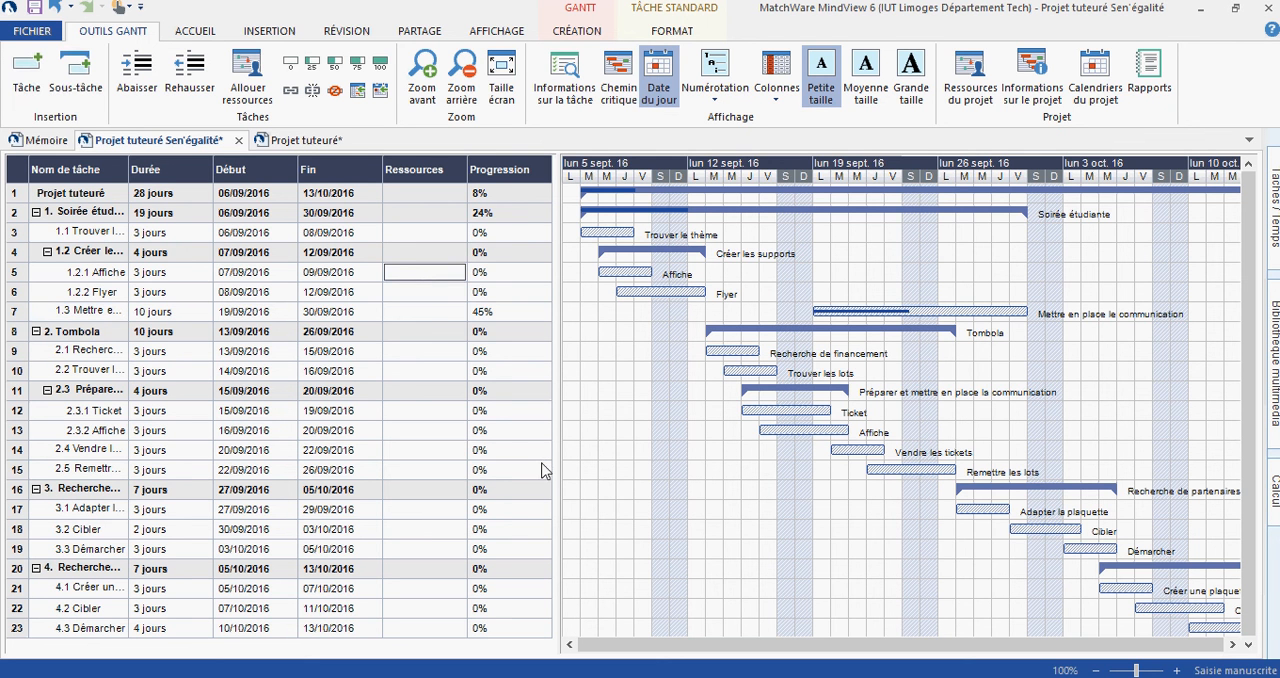
pyautogui.write('Manon')
pyautogui.press('Down')
pyautogui.press('Return')
pyautogui.click(435, 296)
pyautogui.write('M')
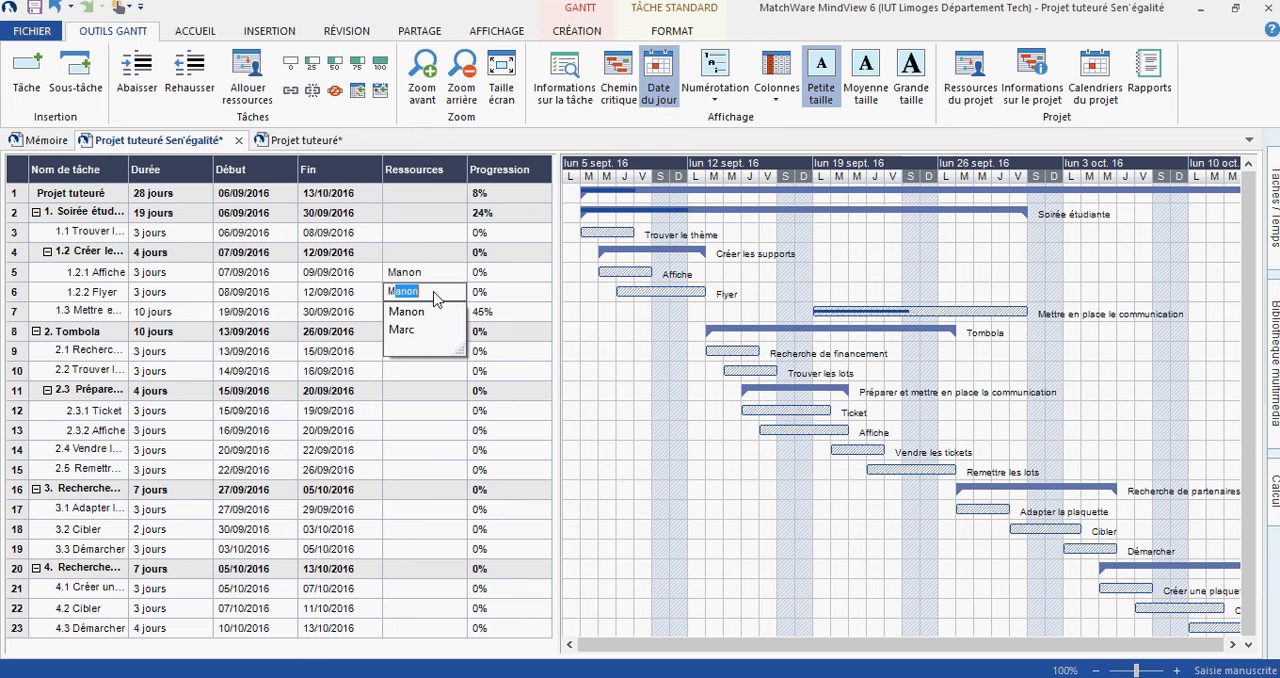
pyautogui.press('Down')
pyautogui.press('Return')
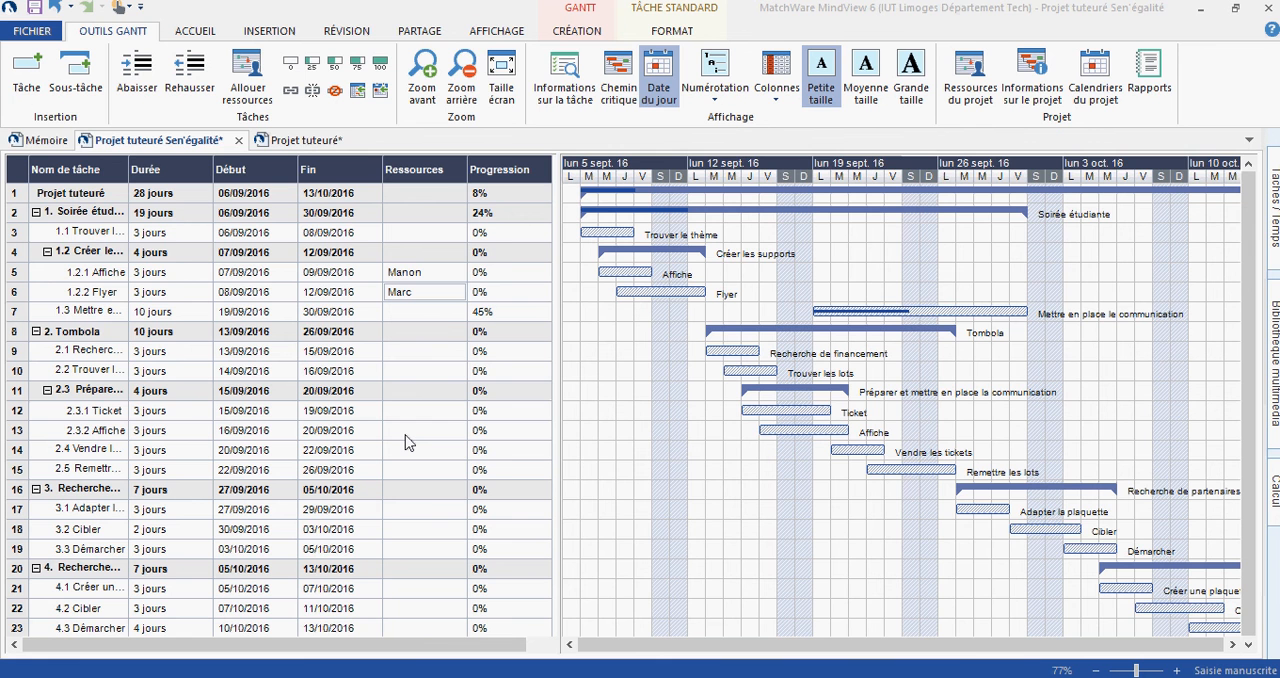
# - Switch to the "Mémoire" document to view its mind map
pyautogui.click(45, 141)
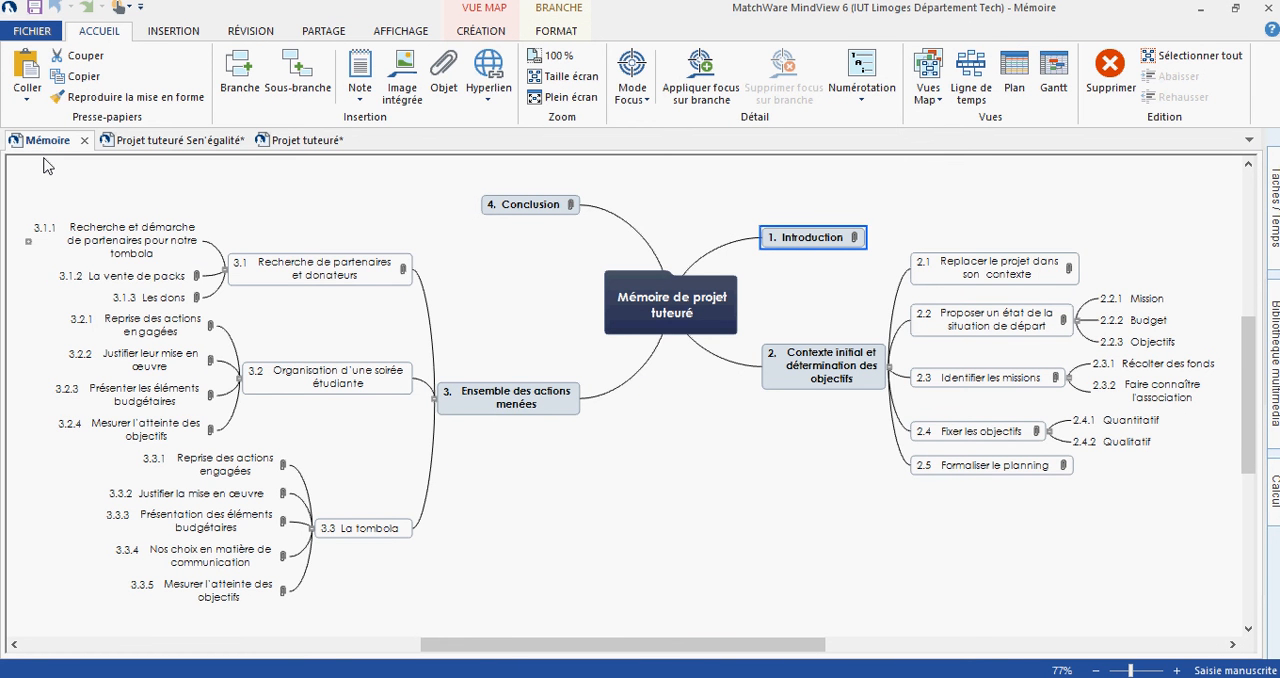